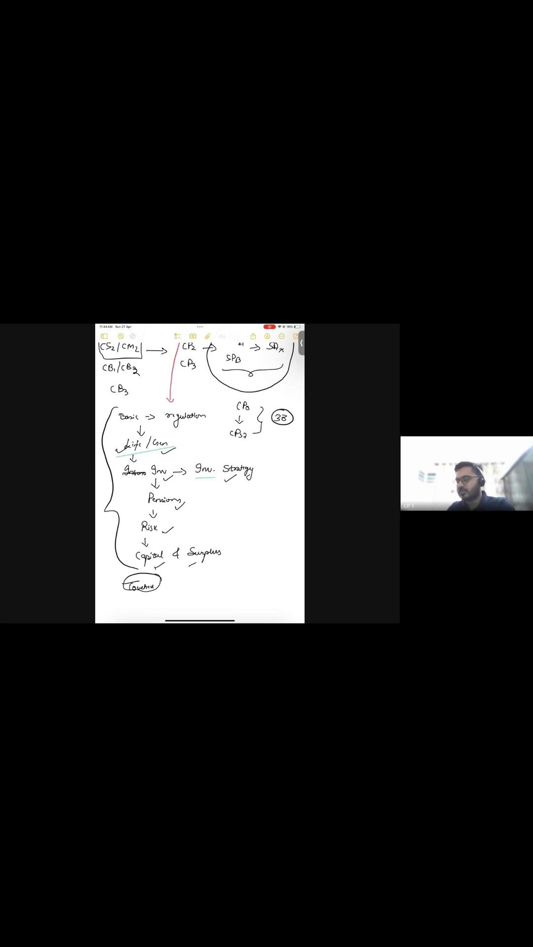
pyautogui.scroll(-2, 200, 474)
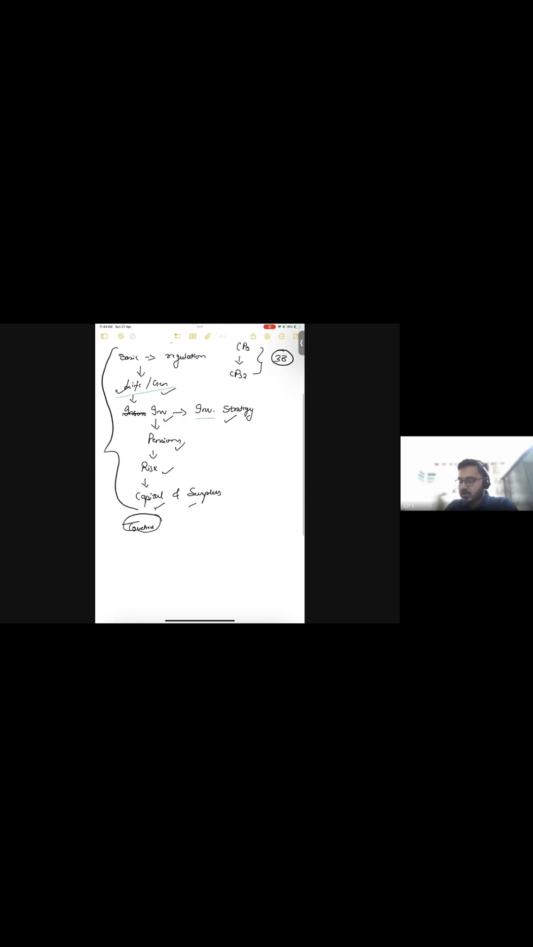
# Draw a horizontal dividing line across the page beneath the circled Taxation entry.
pyautogui.moveTo(110, 537); pyautogui.dragTo(292, 534)
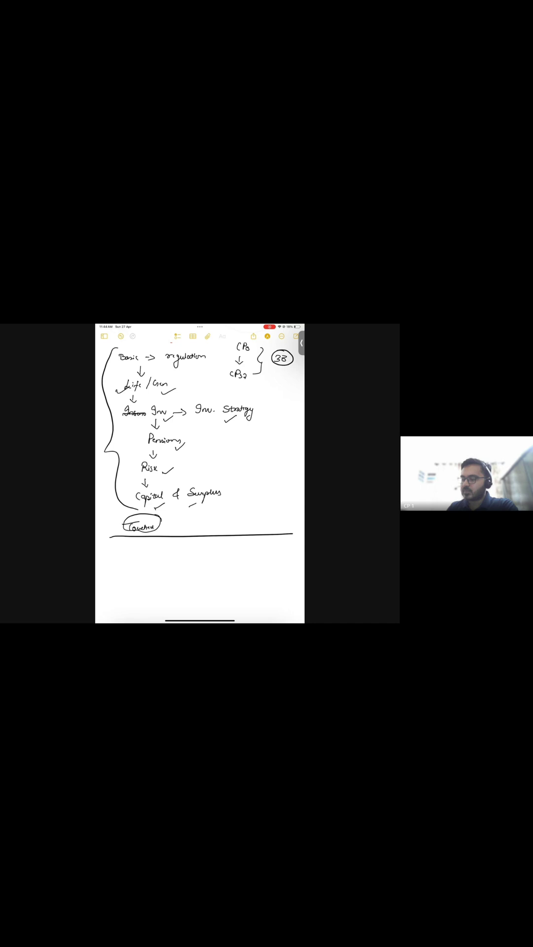
pyautogui.scroll(-1, 199, 444)
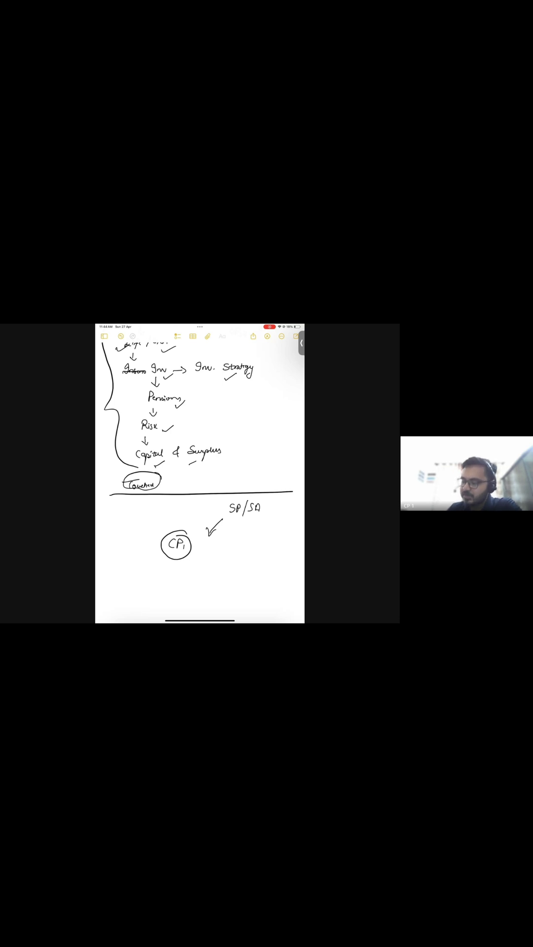
pyautogui.scroll(-2, 199, 473)
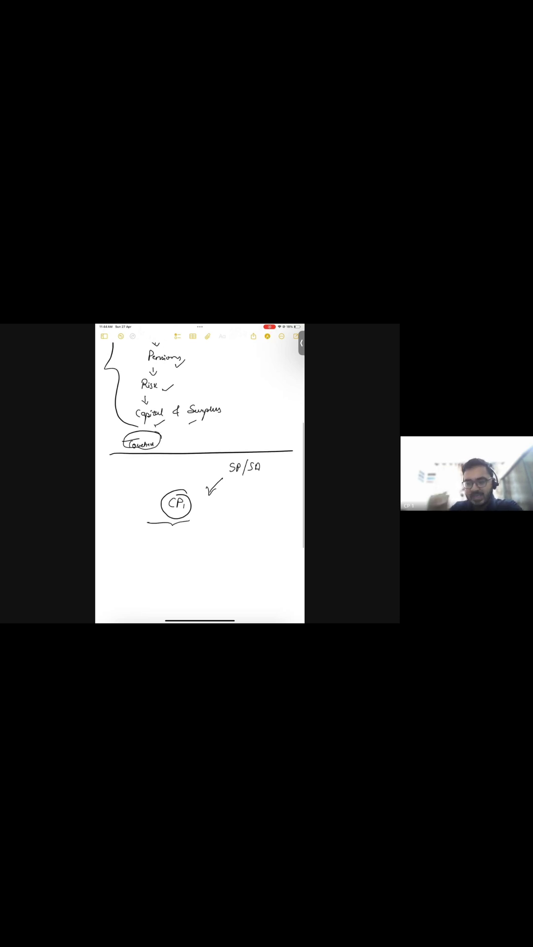